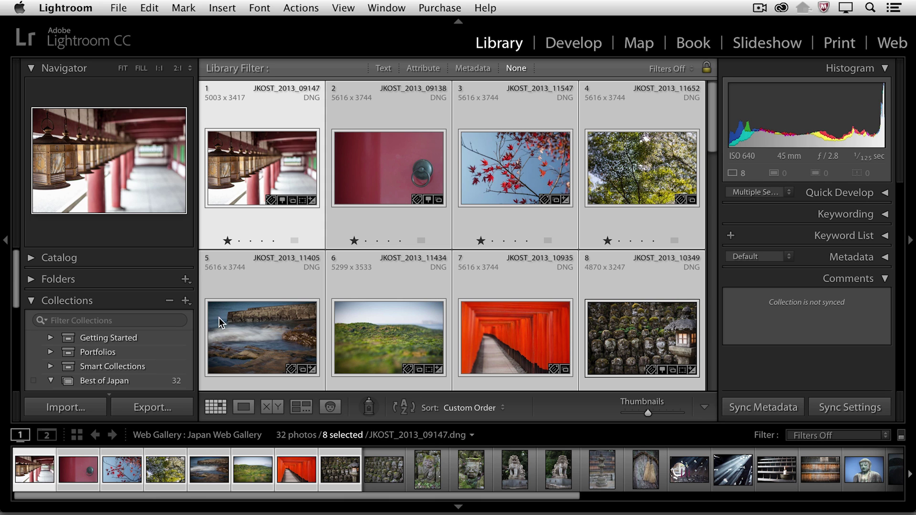
{"action": "scroll", "coordinate": [157, 325], "scroll_direction": "down", "scroll_amount": 2}
{"action": "scroll", "coordinate": [157, 325], "scroll_direction": "down", "scroll_amount": 2}
{"action": "scroll", "coordinate": [155, 326], "scroll_direction": "down", "scroll_amount": 2}
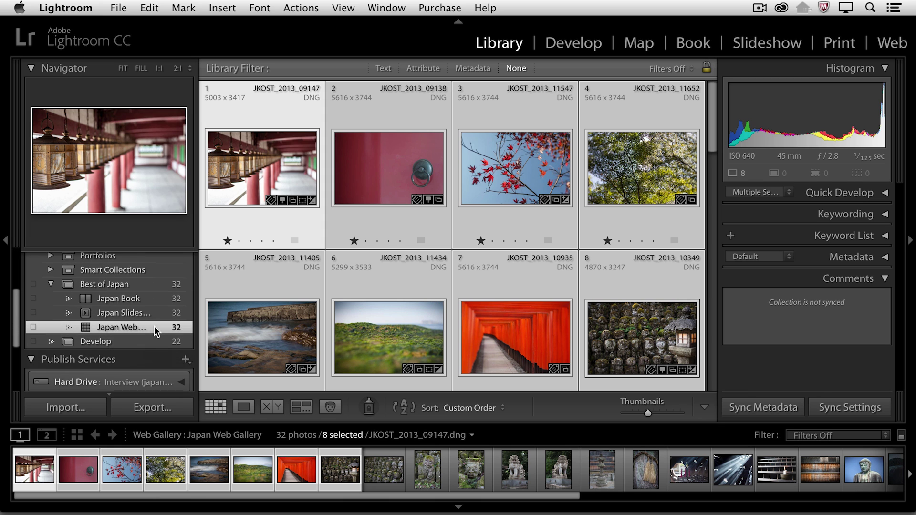
{"action": "scroll", "coordinate": [154, 326], "scroll_direction": "down", "scroll_amount": 2}
{"action": "scroll", "coordinate": [153, 324], "scroll_direction": "down", "scroll_amount": 1}
{"action": "scroll", "coordinate": [151, 325], "scroll_direction": "down", "scroll_amount": 1}
{"action": "scroll", "coordinate": [152, 326], "scroll_direction": "down", "scroll_amount": 1}
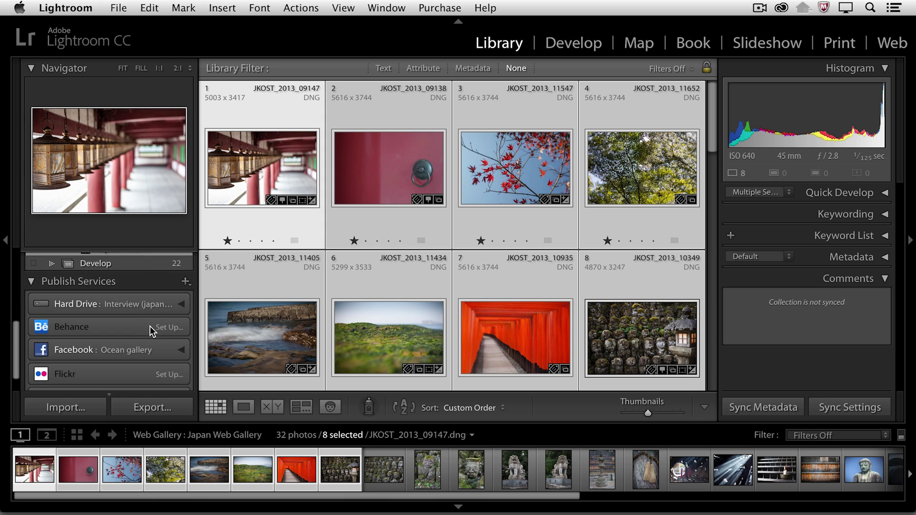
{"action": "scroll", "coordinate": [148, 324], "scroll_direction": "down", "scroll_amount": 1}
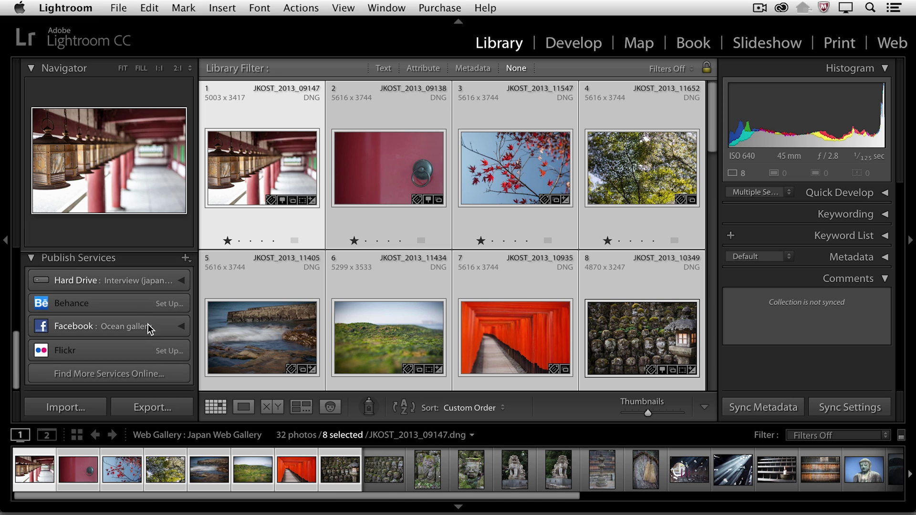
- Collapse the Navigator and expand the Facebook service to show its Ocean collection
{"action": "left_click", "coordinate": [31, 68]}
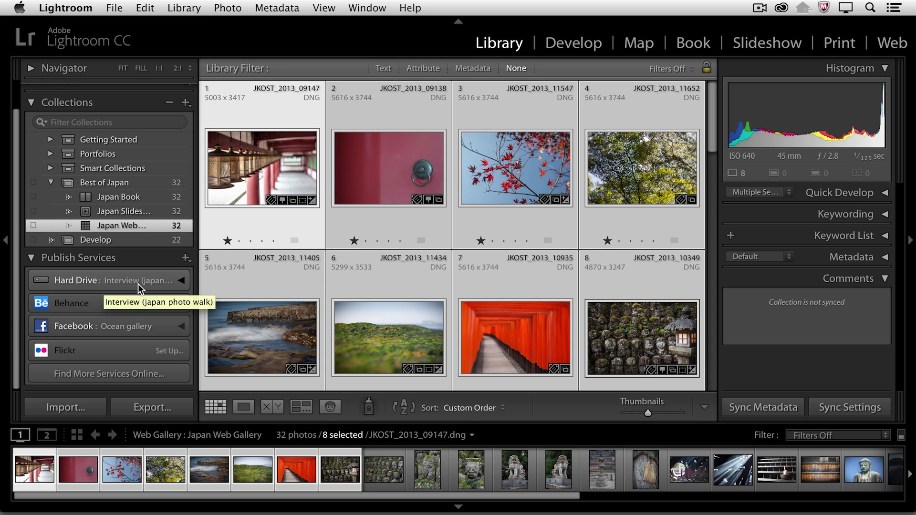
{"action": "left_click", "coordinate": [181, 327]}
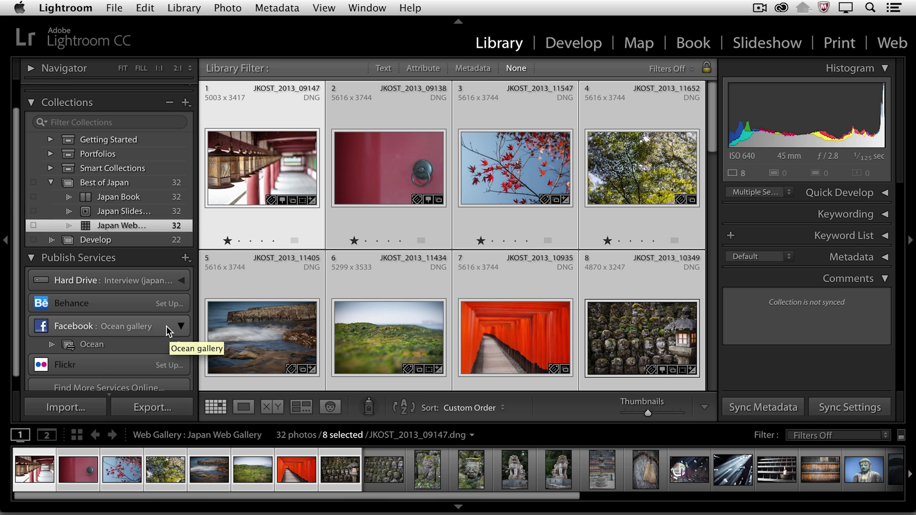
{"action": "left_click", "coordinate": [186, 256]}
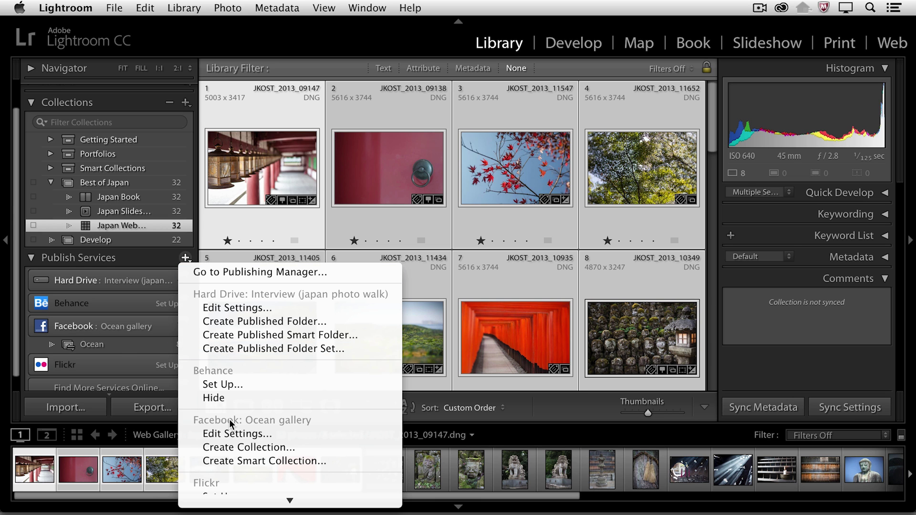
- Add a new Facebook connection named 'Japan' in the Publishing Manager
{"action": "left_click", "coordinate": [240, 433]}
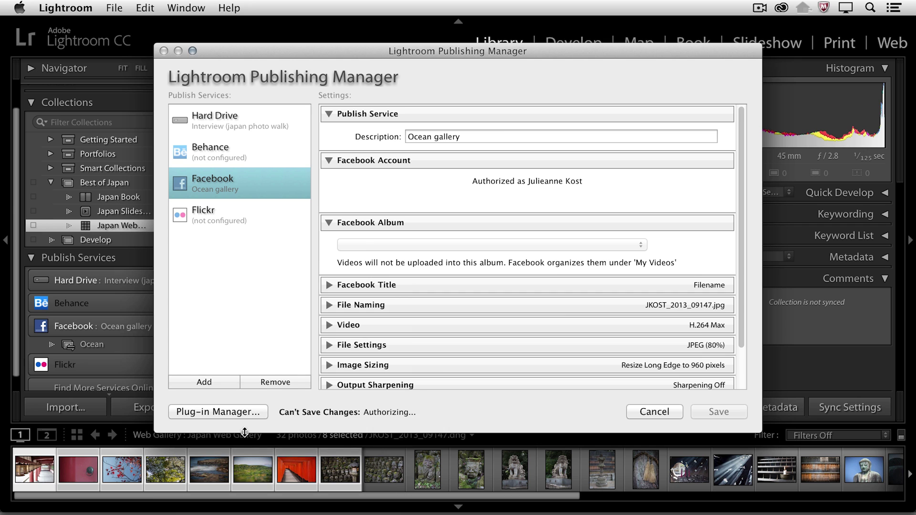
{"action": "left_click", "coordinate": [222, 382]}
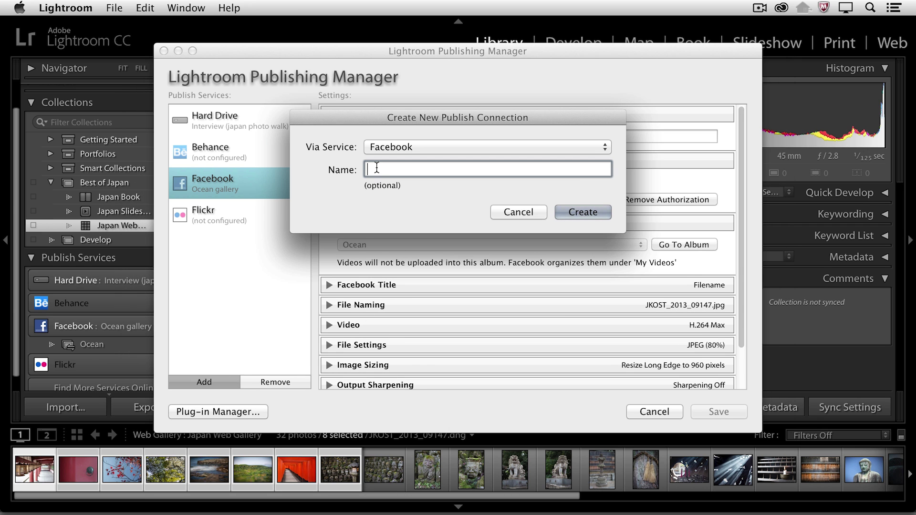
{"action": "type", "text": "Japan"}
{"action": "left_click", "coordinate": [577, 211]}
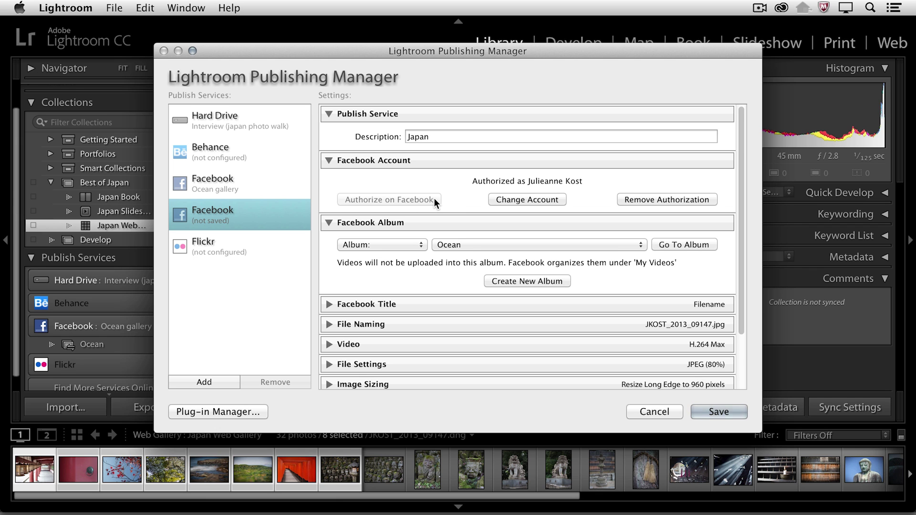
- Create a Facebook album named 'Japan' with privacy set to Everyone
{"action": "left_click", "coordinate": [527, 281]}
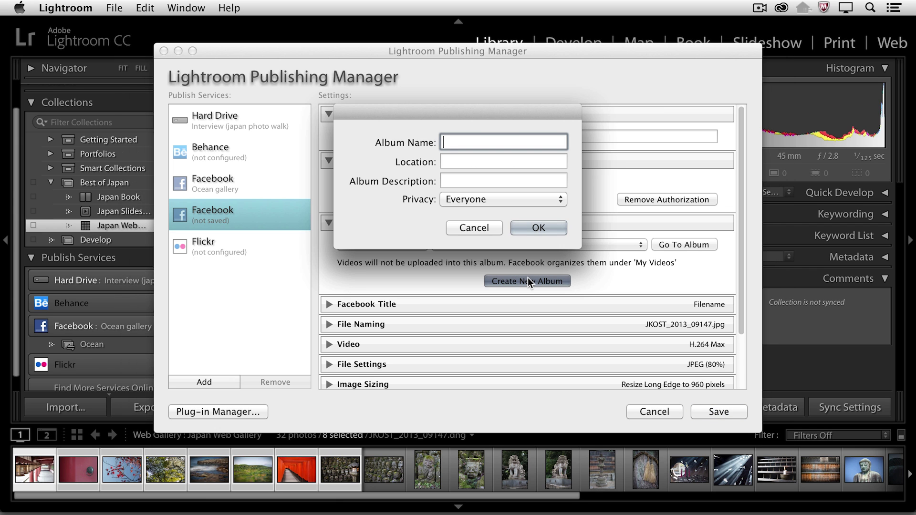
{"action": "type", "text": "Japa"}
{"action": "type", "text": "n"}
{"action": "left_click", "coordinate": [520, 200]}
{"action": "left_click", "coordinate": [520, 199]}
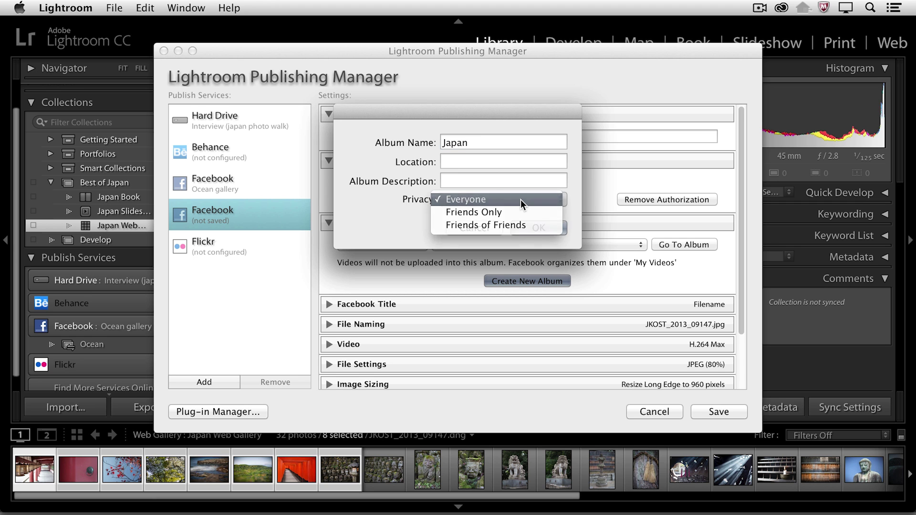
{"action": "left_click", "coordinate": [540, 228]}
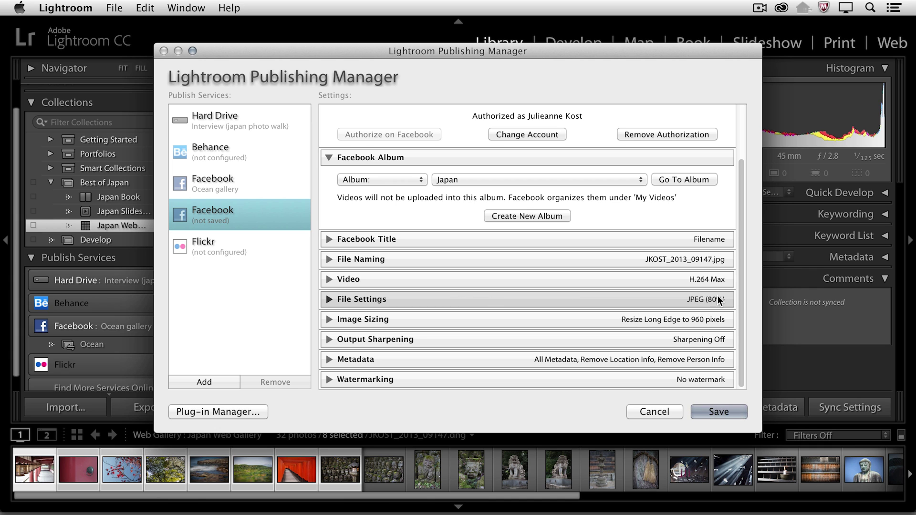
- Enable Standard screen output sharpening for the Japan connection and save it
{"action": "left_click", "coordinate": [329, 317]}
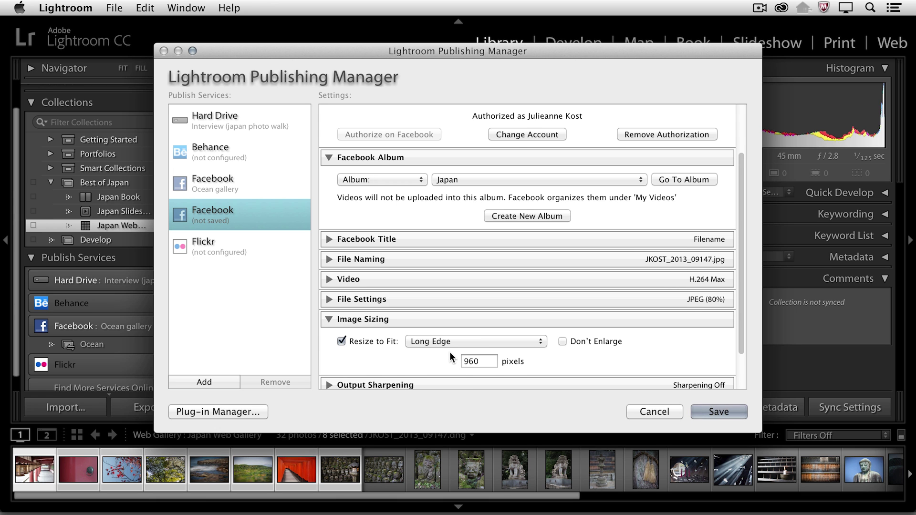
{"action": "scroll", "coordinate": [449, 351], "scroll_direction": "down", "scroll_amount": 3}
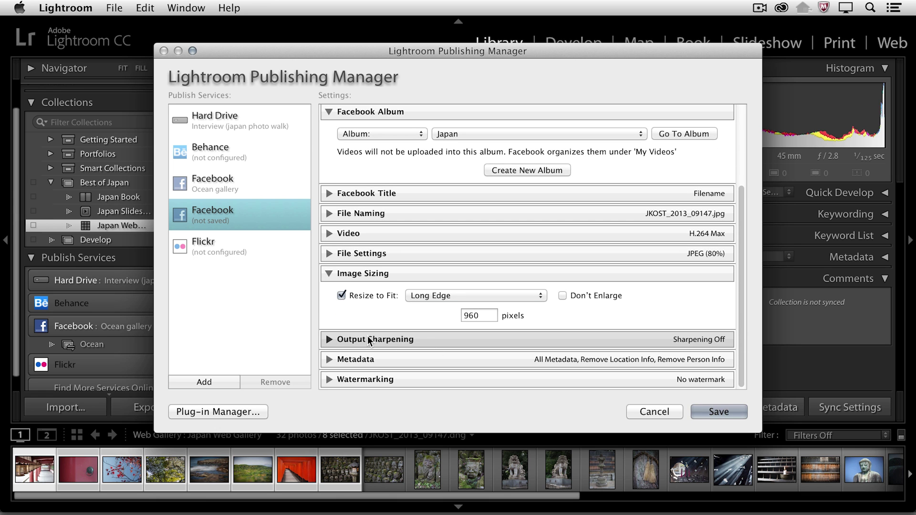
{"action": "left_click", "coordinate": [328, 340]}
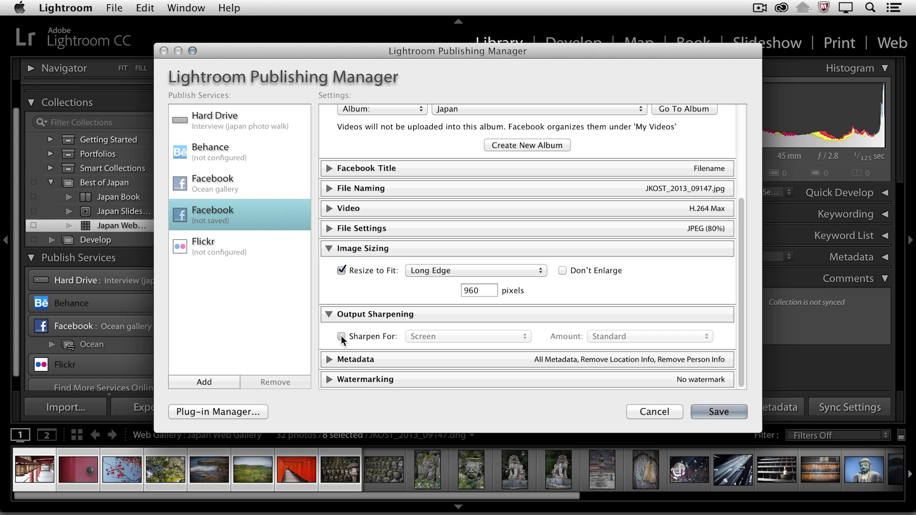
{"action": "left_click", "coordinate": [341, 336]}
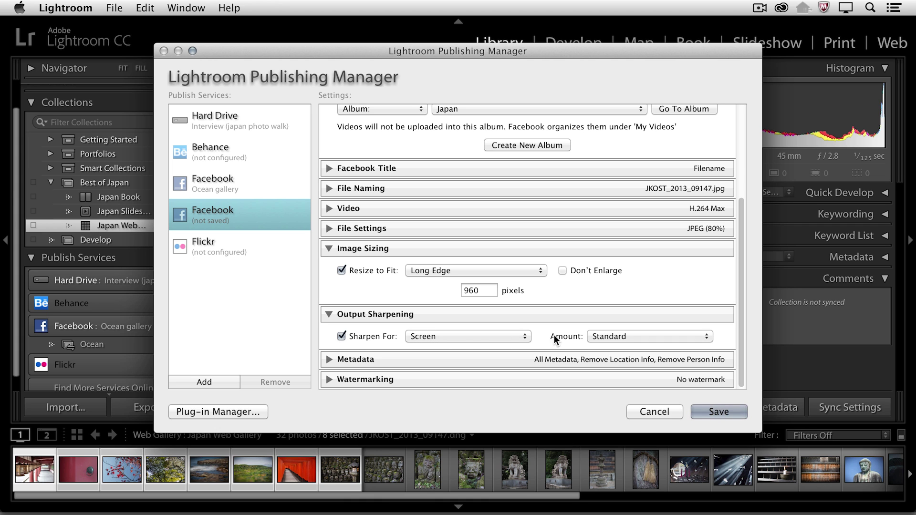
{"action": "left_click", "coordinate": [330, 359]}
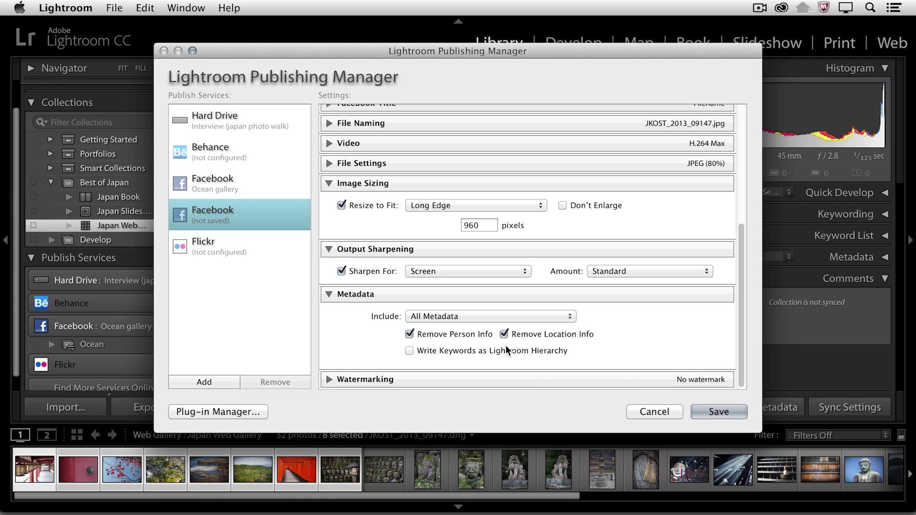
{"action": "left_click", "coordinate": [711, 410]}
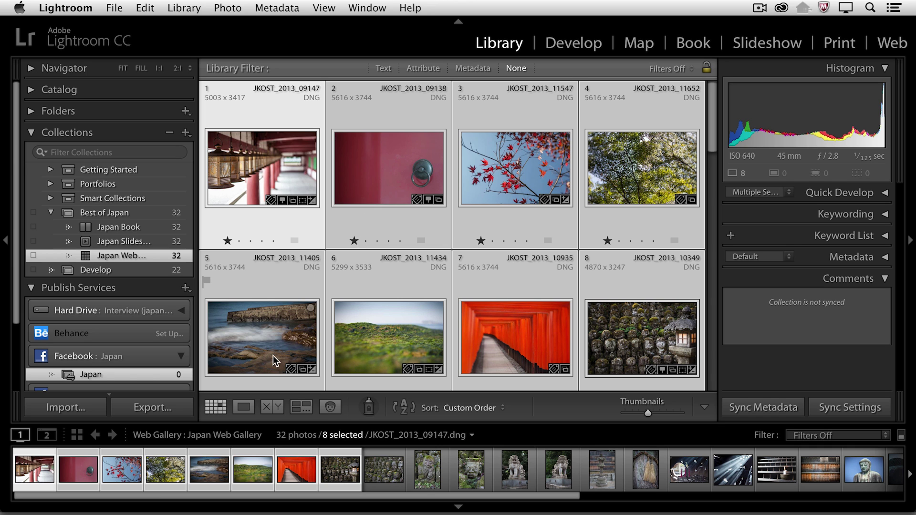
- Drag the eight selected photos into the Facebook Japan collection and view it
{"action": "left_click_drag", "start_coordinate": [236, 331], "coordinate": [150, 371]}
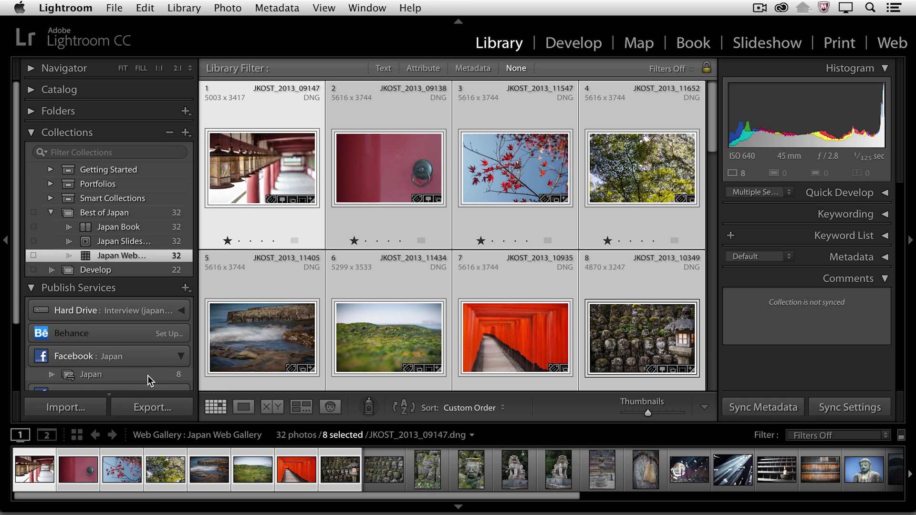
{"action": "left_click", "coordinate": [148, 375]}
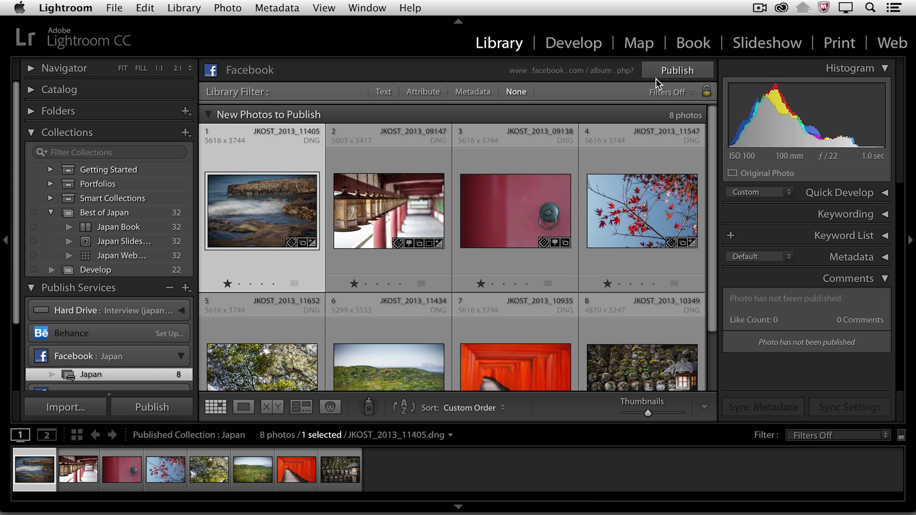
- Publish the eight new photos in the Japan collection to Facebook
{"action": "left_click", "coordinate": [665, 70]}
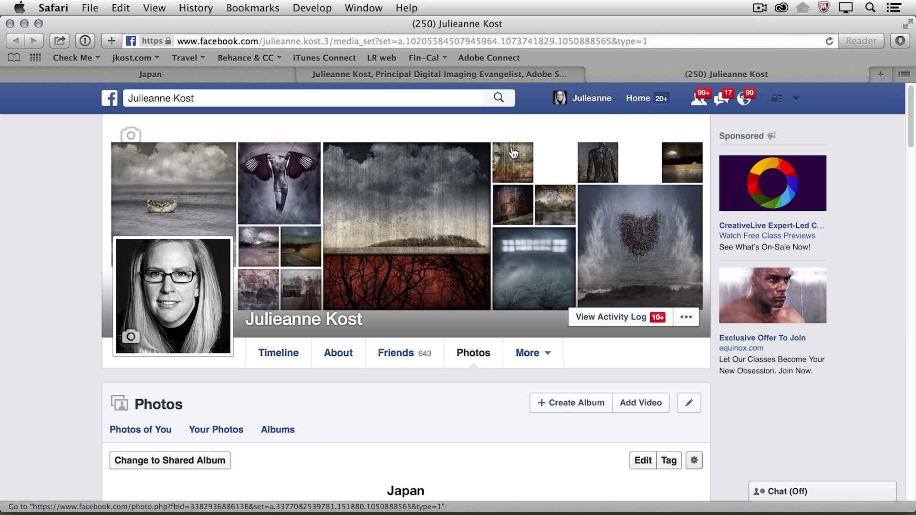
{"action": "scroll", "coordinate": [510, 147], "scroll_direction": "down", "scroll_amount": 5}
{"action": "scroll", "coordinate": [511, 152], "scroll_direction": "down", "scroll_amount": 3}
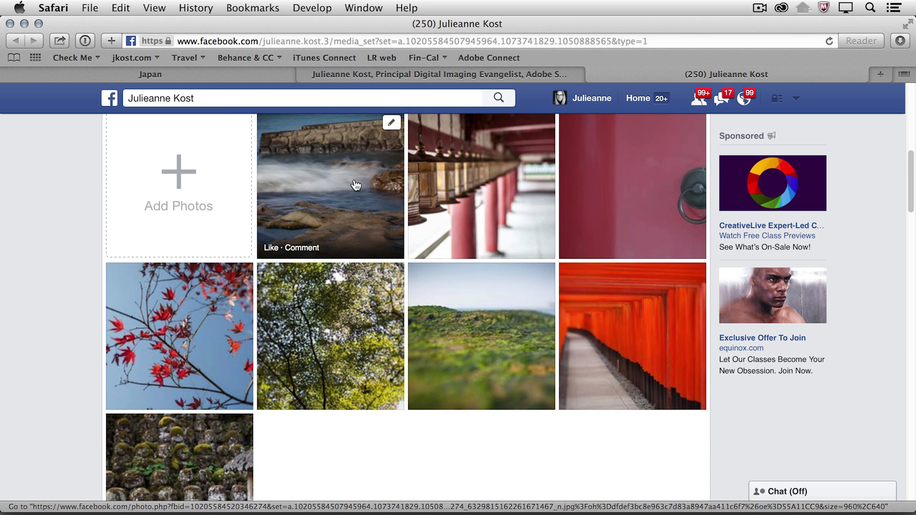
{"action": "scroll", "coordinate": [513, 145], "scroll_direction": "up", "scroll_amount": 2}
- Switch from Safari back to Lightroom with Cmd+Tab
{"action": "key", "text": "super+Tab"}
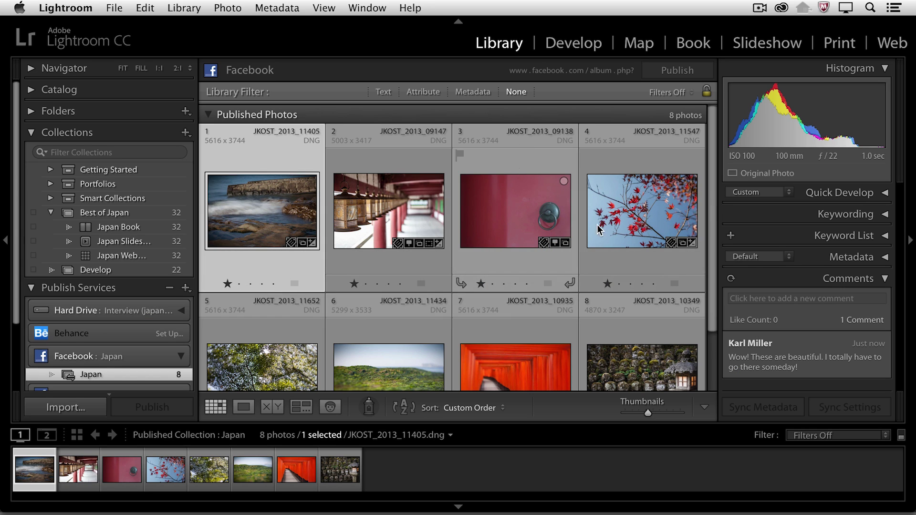